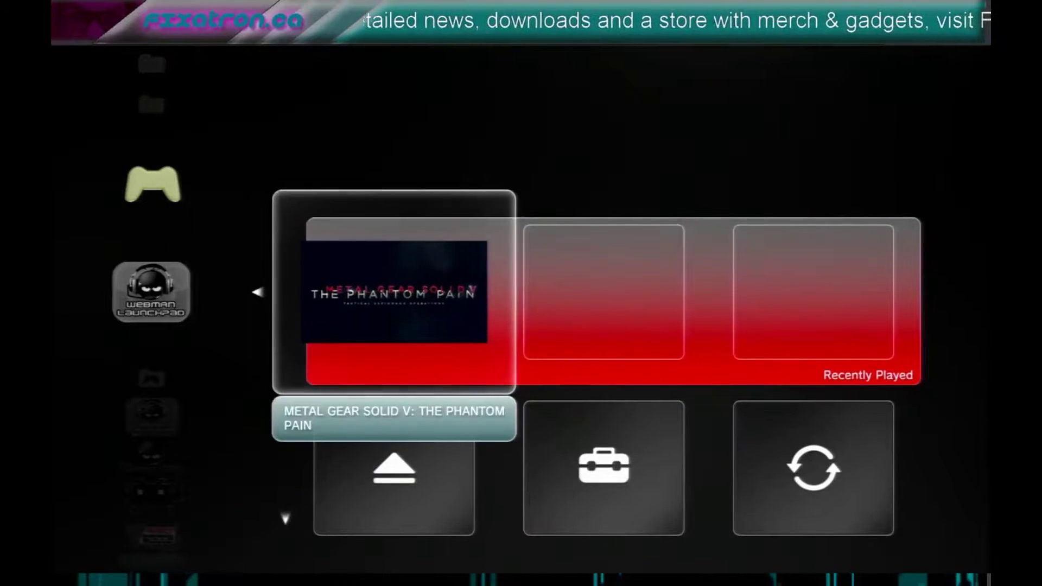
# - Exit the LaunchPad tile grid back to the XMB Game column
pyautogui.press('Down')
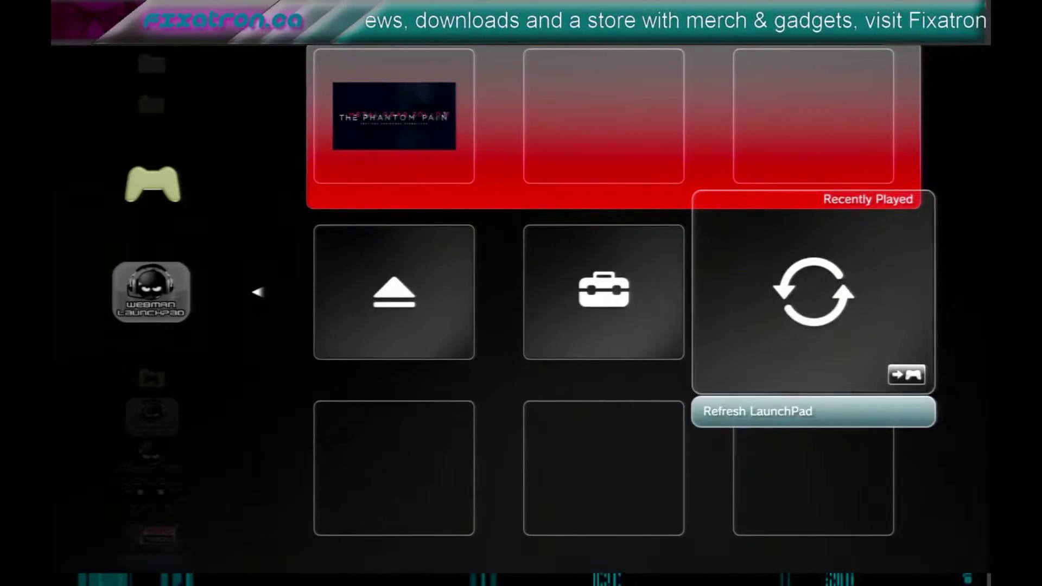
pyautogui.press('Left')
pyautogui.press('Left')
pyautogui.press('Escape')
# - Browse Package Manager's Standard package list to the LaunchPAD v0.18 package, then back out
pyautogui.press('Up')
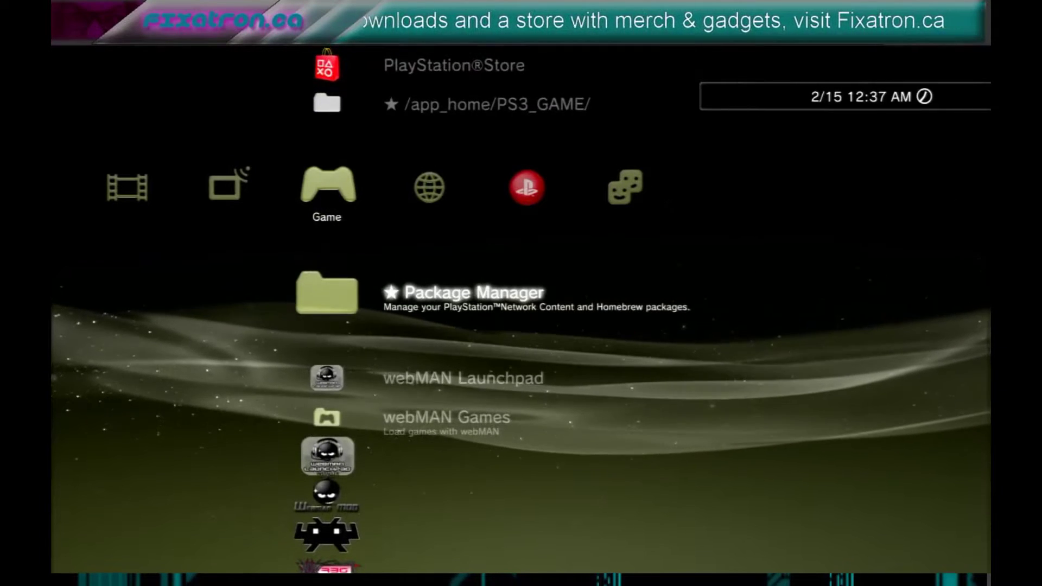
pyautogui.press('Return')
pyautogui.press('Down')
pyautogui.press('Down')
pyautogui.press('Up')
pyautogui.press('Return')
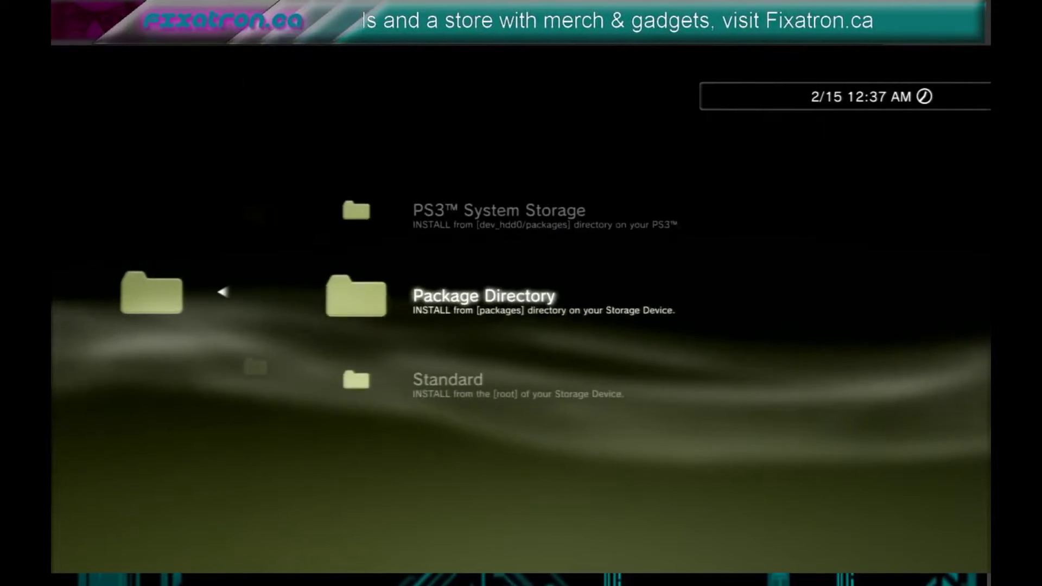
pyautogui.press('Down')
pyautogui.press('Return')
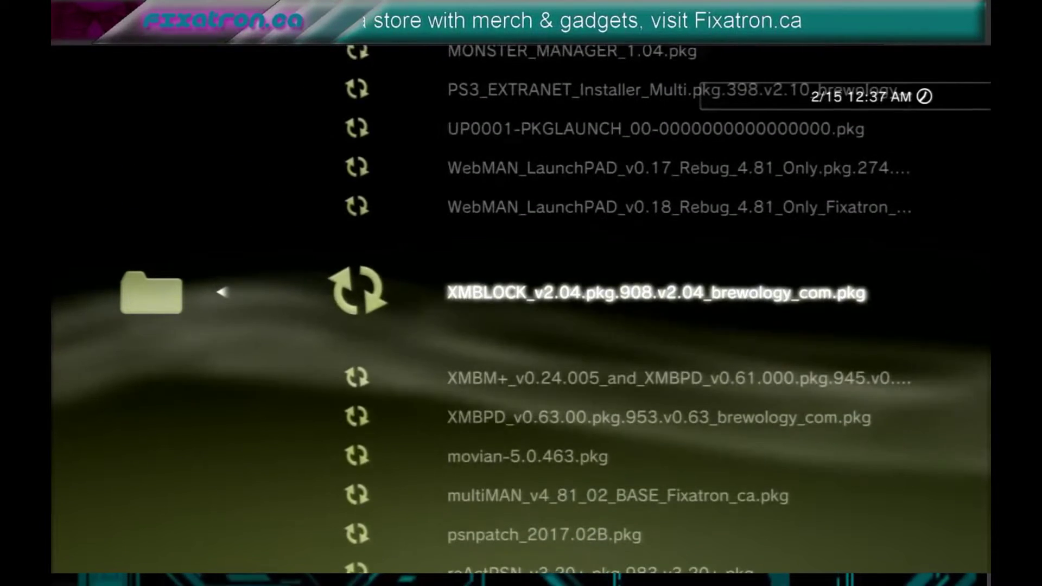
pyautogui.press('Up')
pyautogui.press('Escape')
pyautogui.press('Escape')
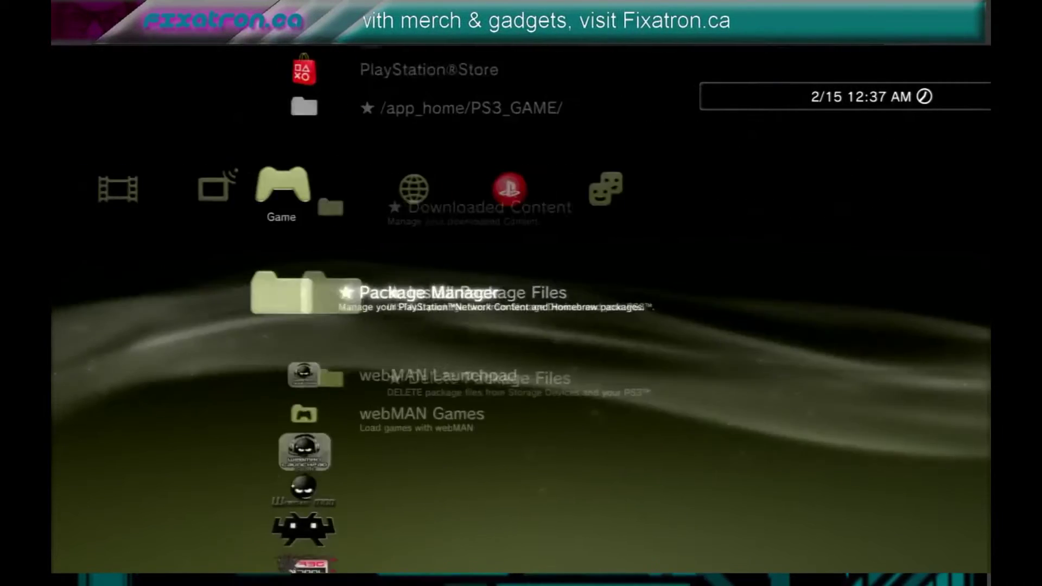
# - Move between the webMAN Launchpad entry and the WebMAN Launchpad Installer in the Game column
pyautogui.press('Down')
pyautogui.press('Down')
pyautogui.press('Down')
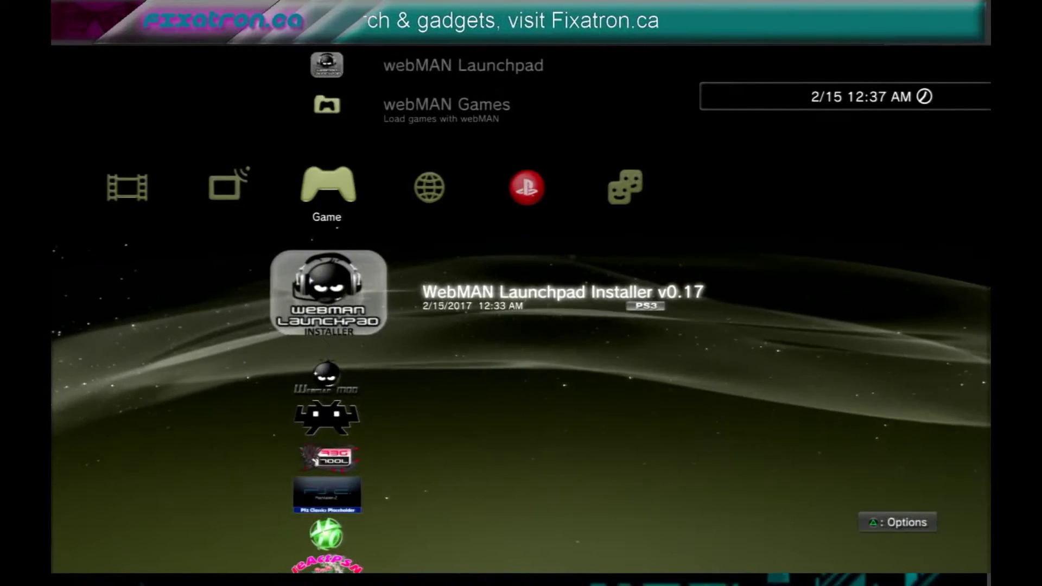
pyautogui.press('Up')
pyautogui.press('Up')
pyautogui.press('Down')
pyautogui.press('Down')
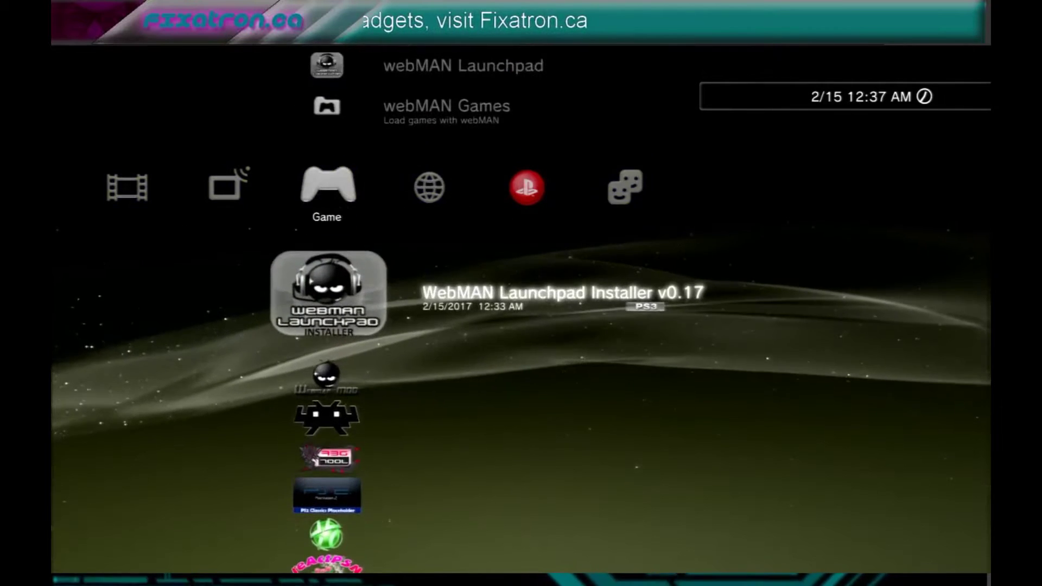
# - Look through the webMAN Games PLAYSTATION®3 list, then return to the Game column
pyautogui.press('Up')
pyautogui.press('Return')
pyautogui.press('Down')
pyautogui.press('Return')
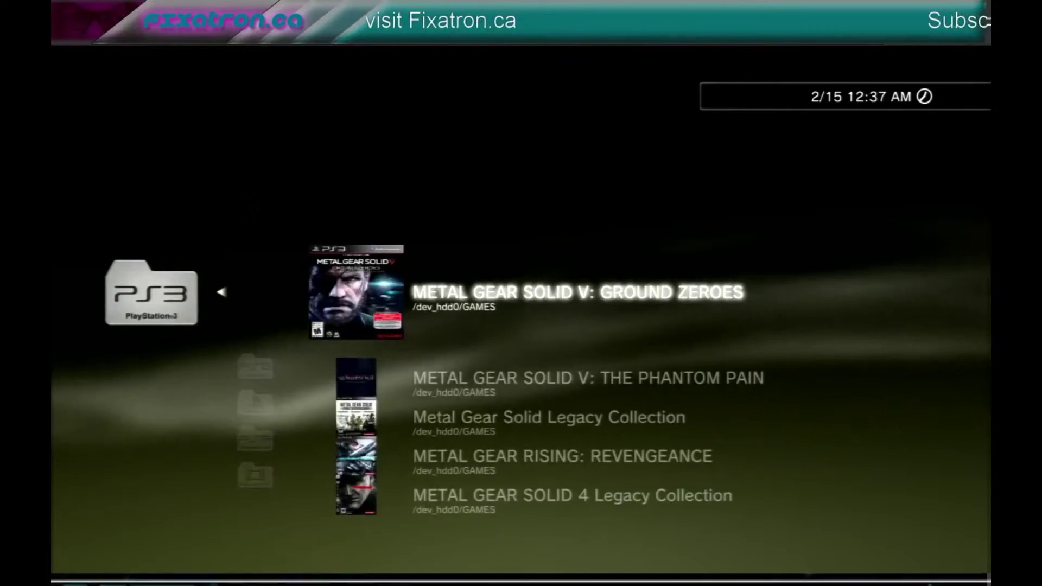
pyautogui.press('Escape')
pyautogui.press('Down')
pyautogui.press('Escape')
pyautogui.press('Down')
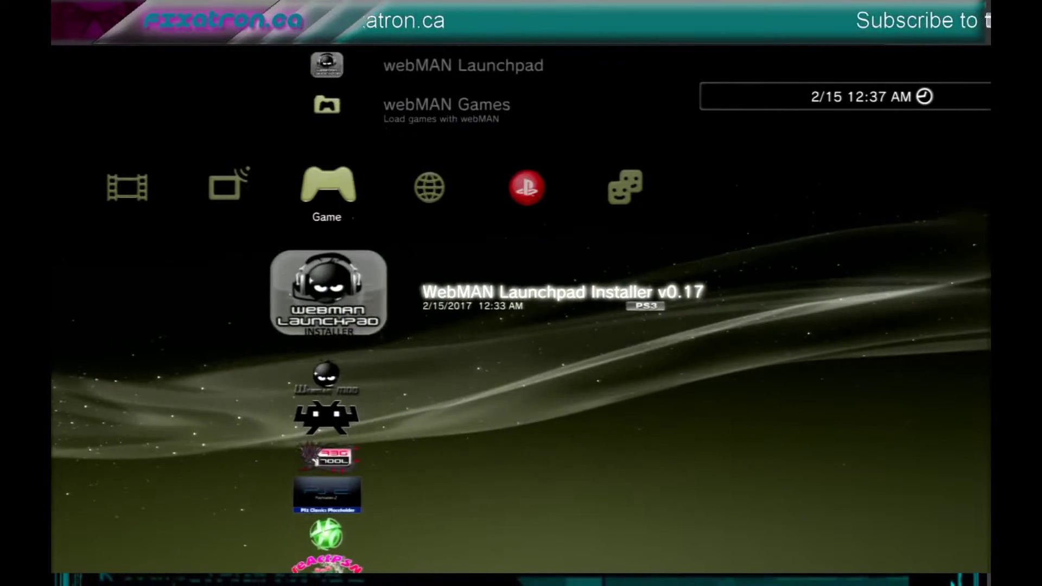
# - Launch WebMAN Launchpad Installer v0.17 and restore the listed original XMB backup, rebooting the PS3
pyautogui.press('Return')
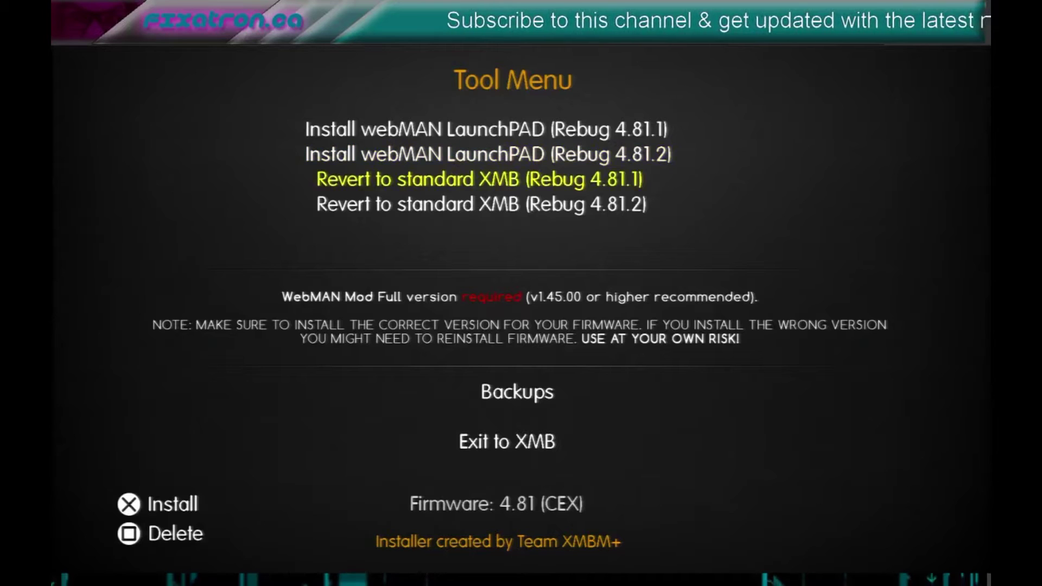
pyautogui.press('Return')
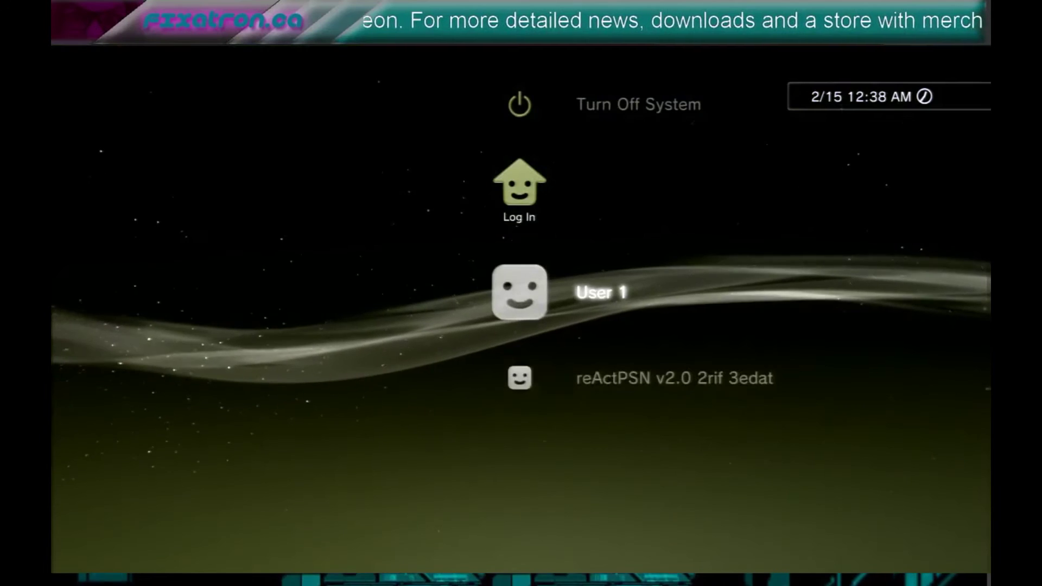
# - Log in as User 1 and wait for webMAN and VSH Menu to load
pyautogui.press('Return')
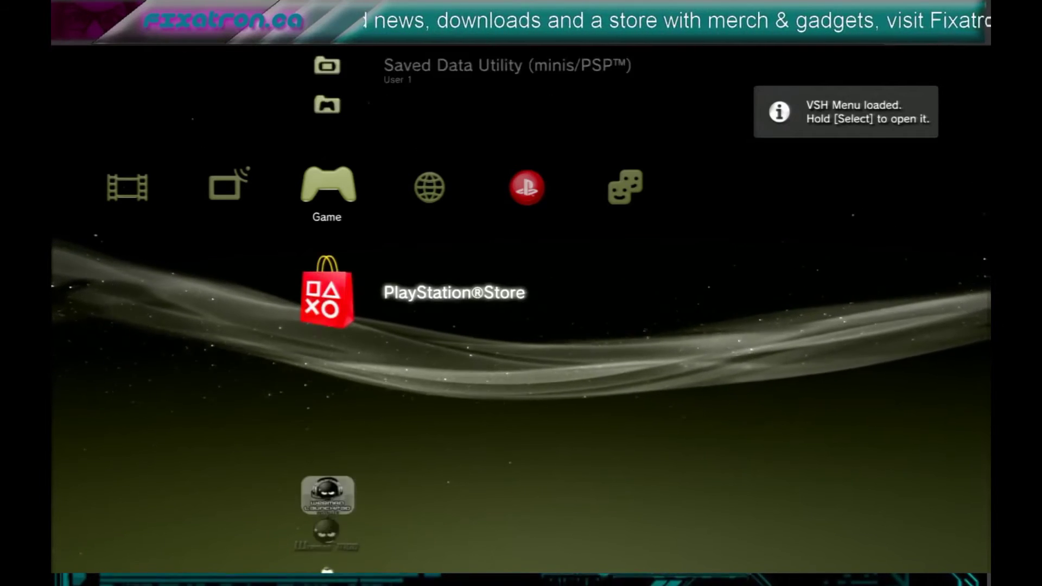
# - Delete the WebMAN Launchpad Installer v0.17 entry through its Triangle options menu
pyautogui.press('Down')
pyautogui.press('Down')
pyautogui.press('Down')
pyautogui.press('Down')
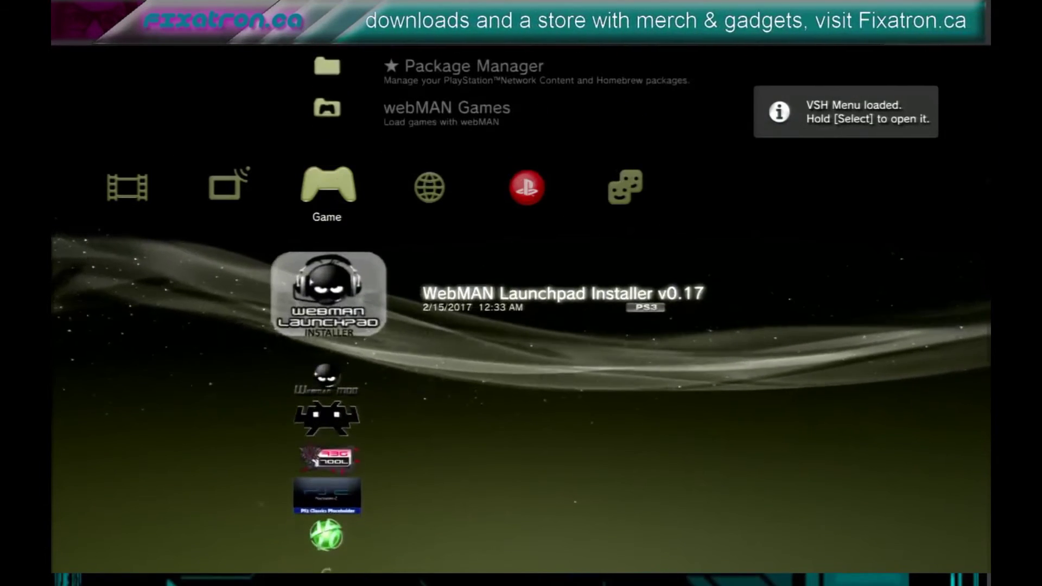
pyautogui.press('Menu')
pyautogui.press('Down')
pyautogui.press('Down')
pyautogui.press('Return')
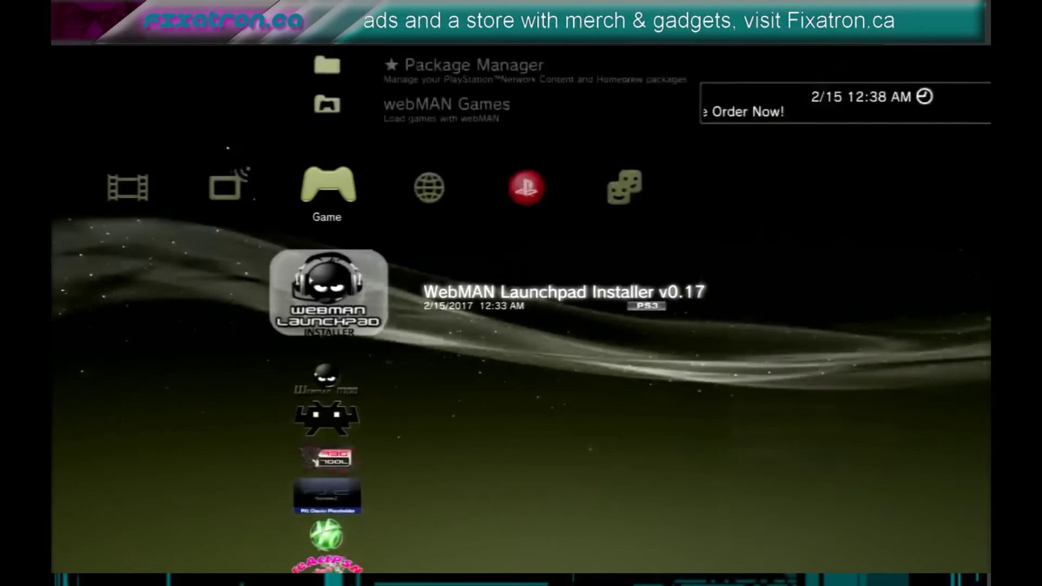